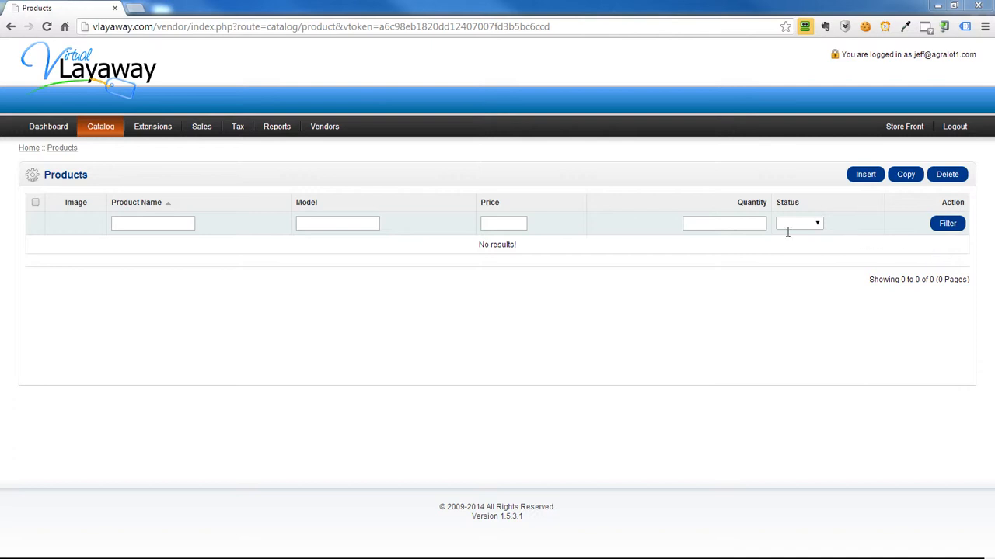
# Step: Start a new product entry from the catalog's product list
pyautogui.moveTo(100, 127)
pyautogui.click(98, 147)
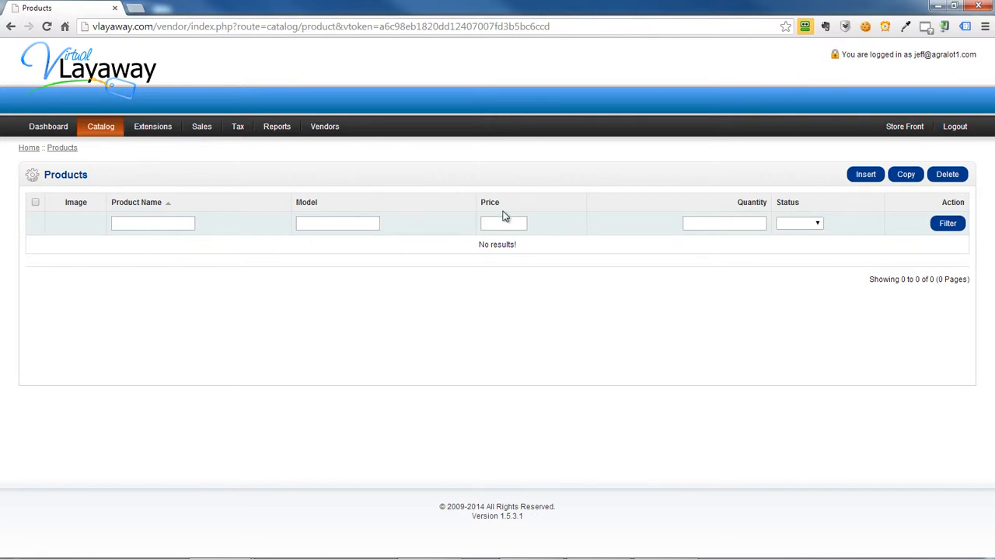
pyautogui.click(867, 176)
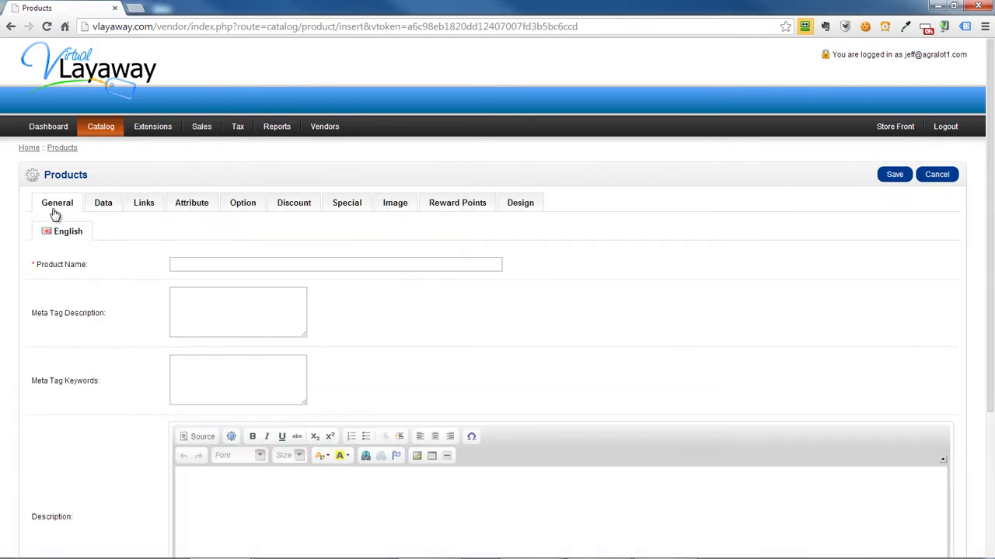
# Step: Look over the General and Data fields of the empty product form
pyautogui.scroll(-3, 63, 231)
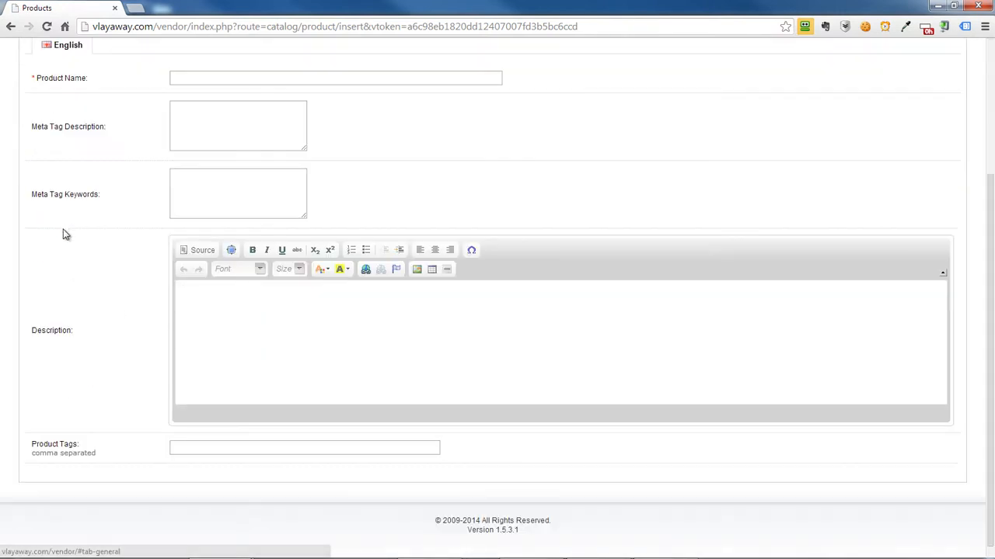
pyautogui.scroll(3, 62, 231)
pyautogui.scroll(-3, 63, 231)
pyautogui.scroll(3, 78, 224)
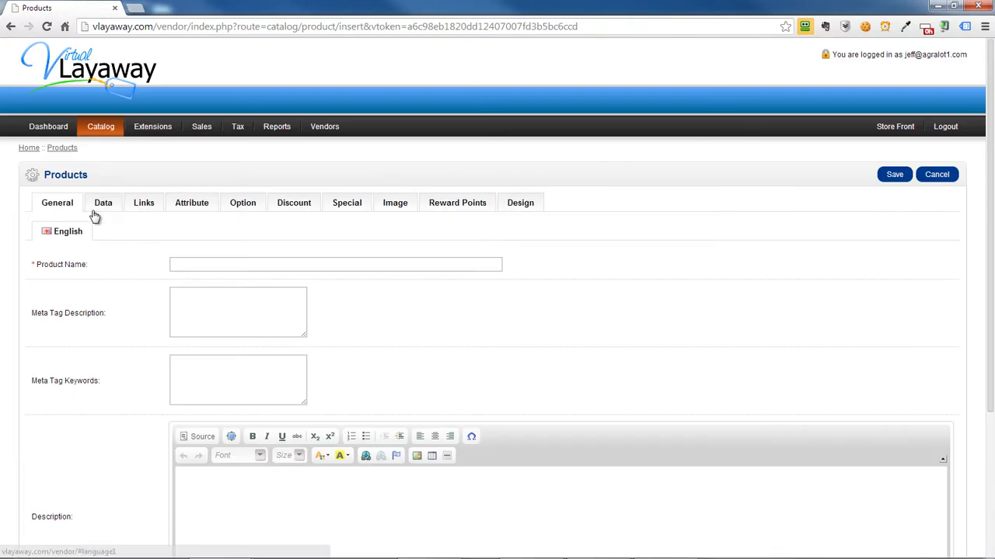
pyautogui.click(102, 203)
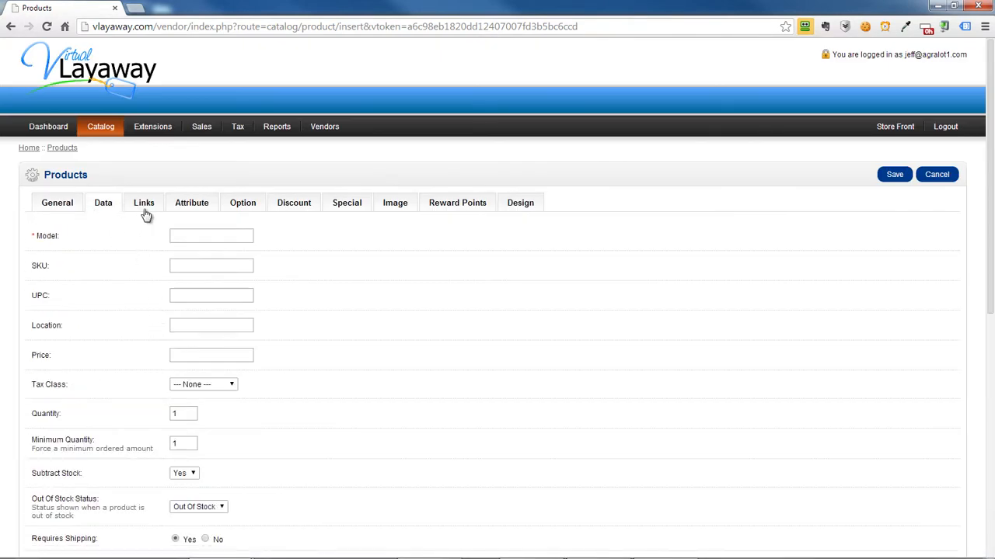
pyautogui.click(62, 205)
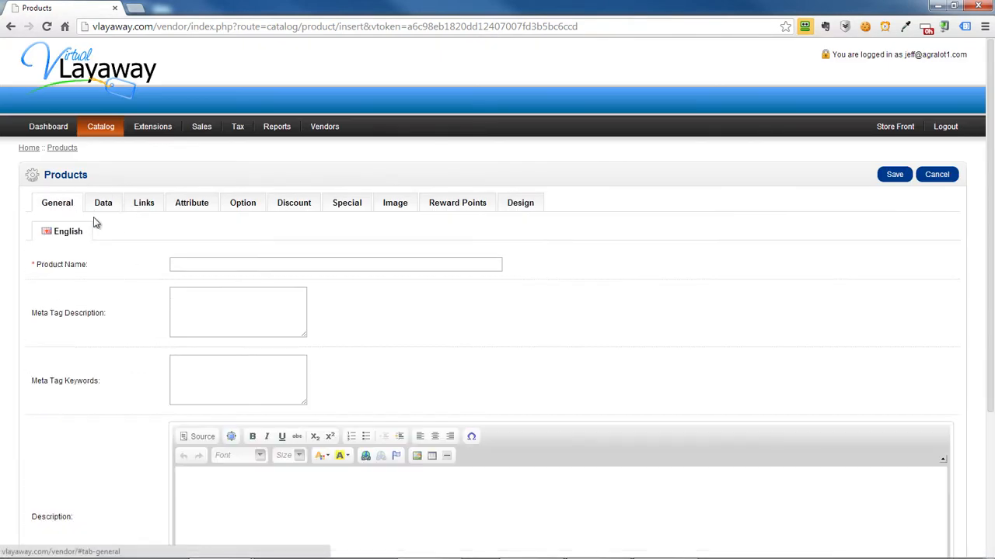
# Step: Name the product "Nike 280 50-50 Shirt" and reuse that name as its meta tag description and meta tag keywords
pyautogui.click(197, 265)
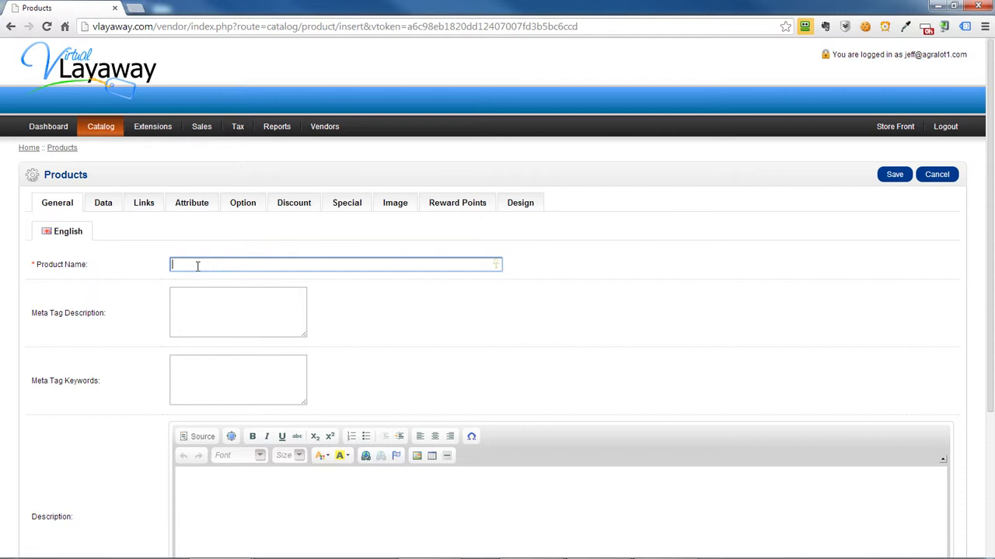
pyautogui.write('Nike 280 50-50 Shirt')
pyautogui.hotkey('ctrl', 'a')
pyautogui.hotkey('ctrl', 'c')
pyautogui.click(190, 301)
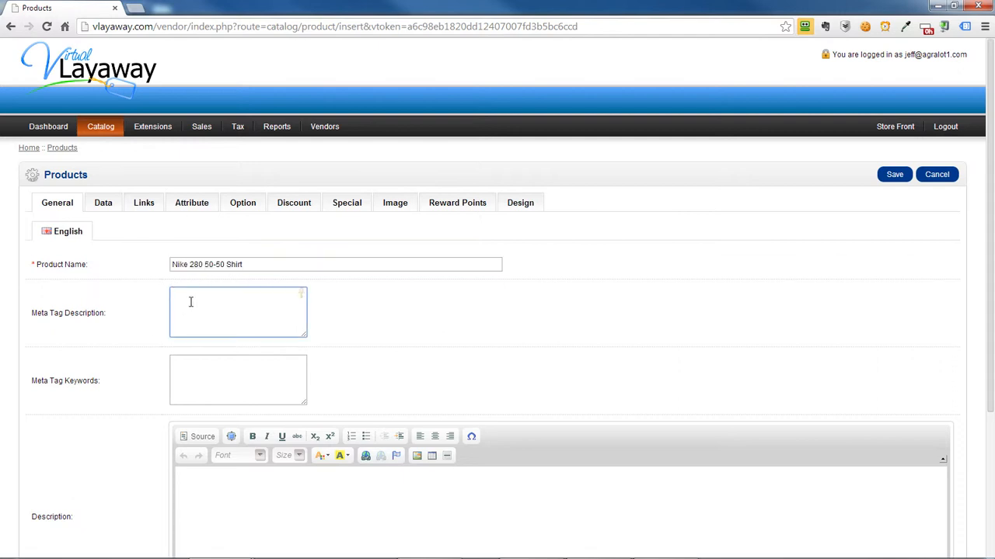
pyautogui.hotkey('ctrl', 'v')
pyautogui.click(204, 374)
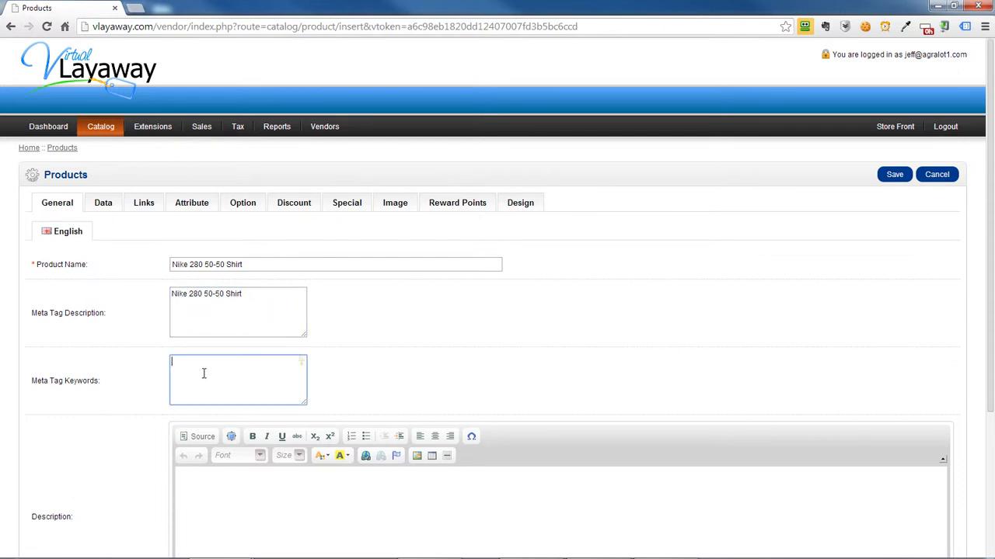
pyautogui.hotkey('ctrl', 'v')
# Step: Enter "Nike 280 50-50 Shirt" as the product's description
pyautogui.scroll(-3, 203, 373)
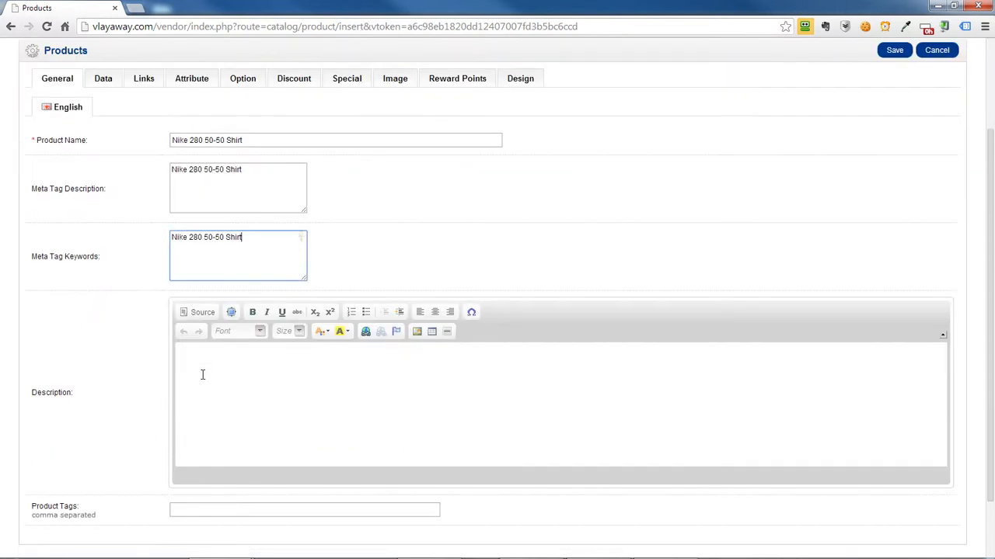
pyautogui.click(200, 369)
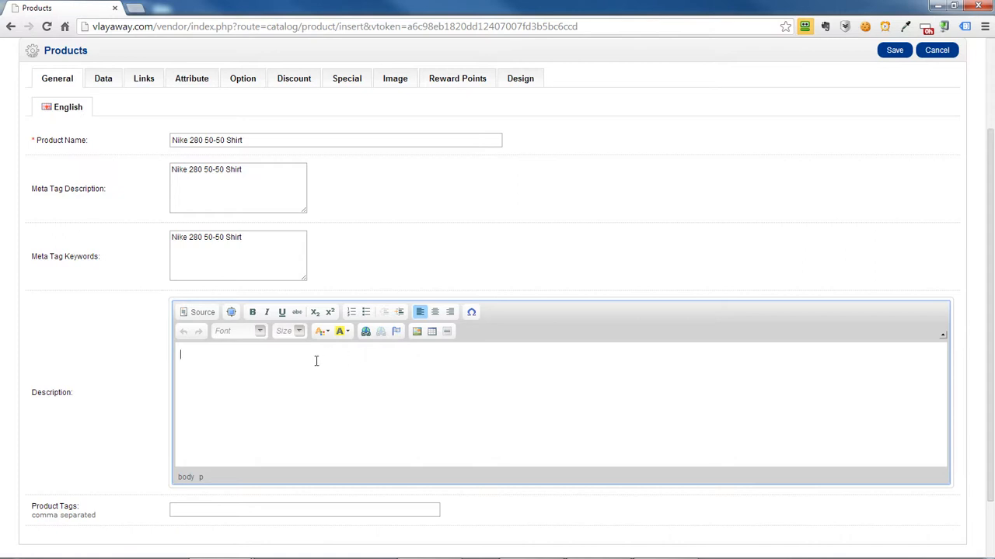
pyautogui.hotkey('ctrl', 'v')
pyautogui.scroll(-1, 264, 360)
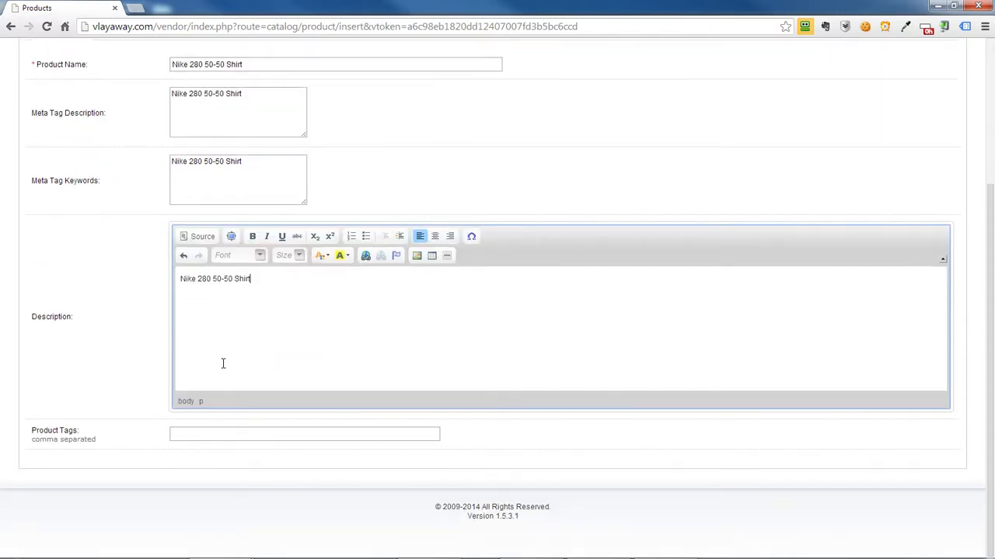
pyautogui.scroll(3, 91, 446)
pyautogui.scroll(-2, 110, 420)
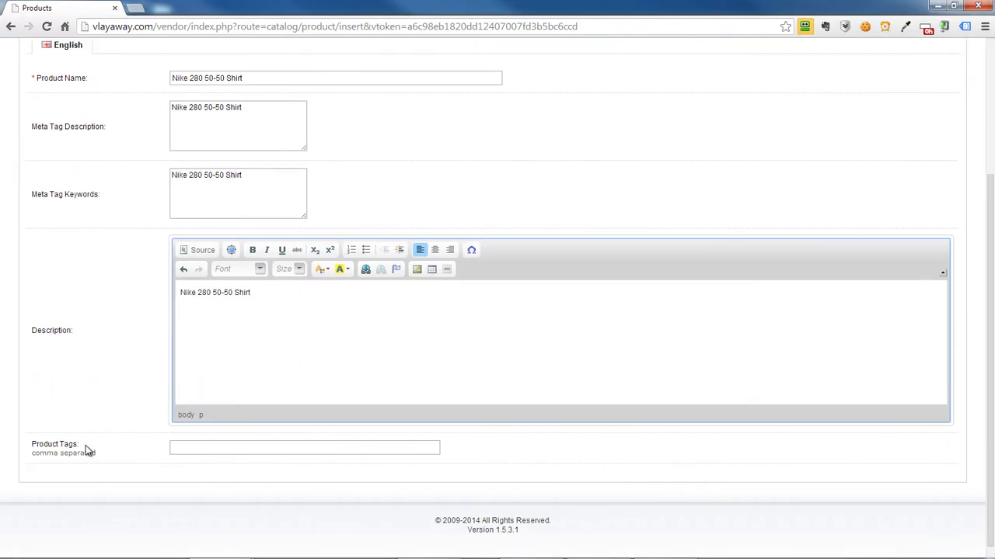
pyautogui.scroll(2, 91, 449)
pyautogui.scroll(-3, 121, 311)
pyautogui.scroll(3, 114, 311)
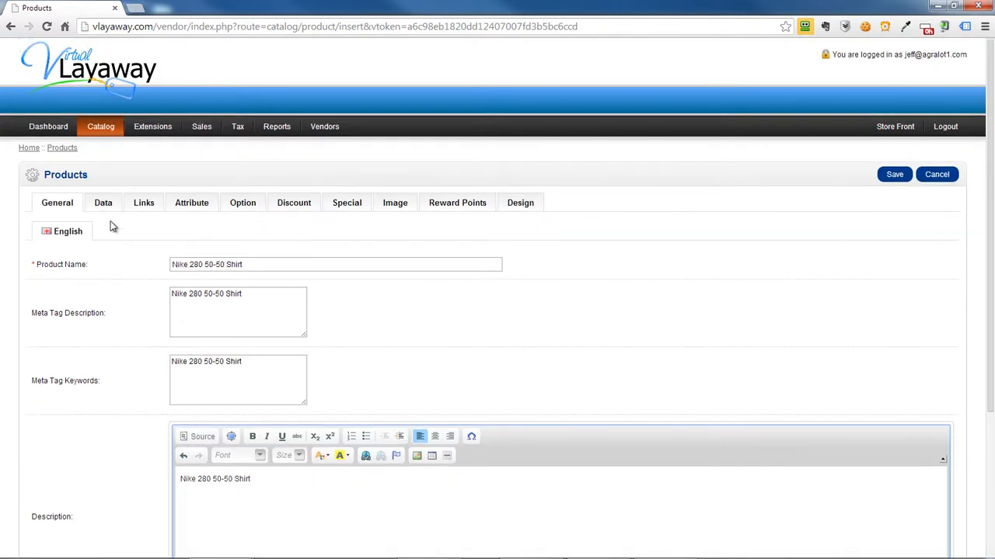
# Step: Set the product's model to n280 in its data fields
pyautogui.click(102, 203)
pyautogui.click(197, 236)
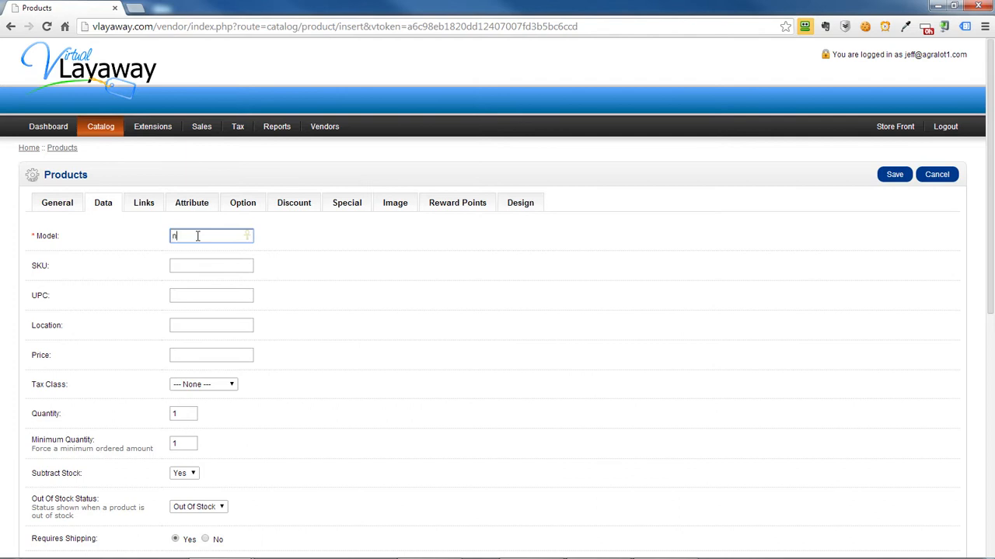
pyautogui.write('n280')
pyautogui.click(346, 272)
# Step: Set the product's price to 15.00 and its tax class to Taxable Goods
pyautogui.scroll(-1, 311, 278)
pyautogui.click(209, 291)
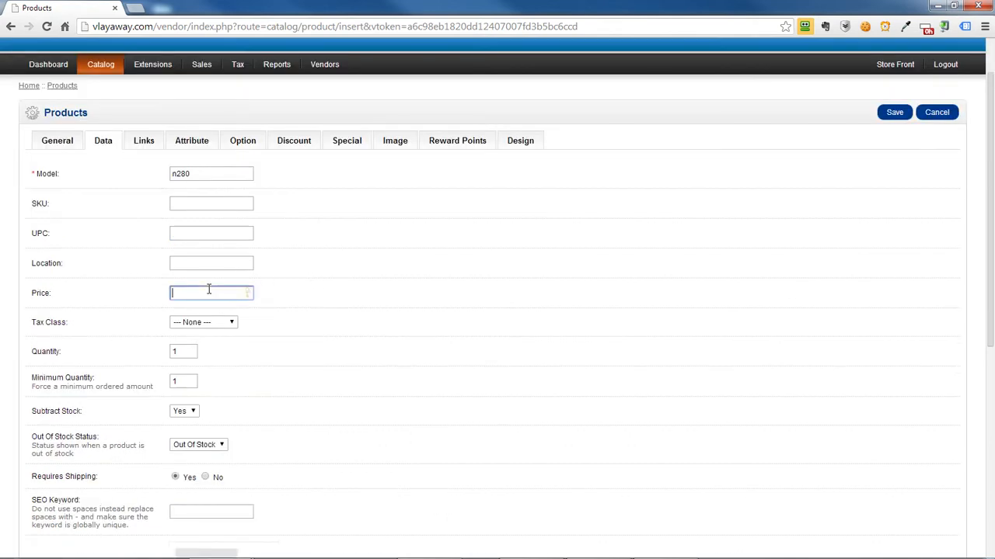
pyautogui.write('15.00')
pyautogui.press('Tab')
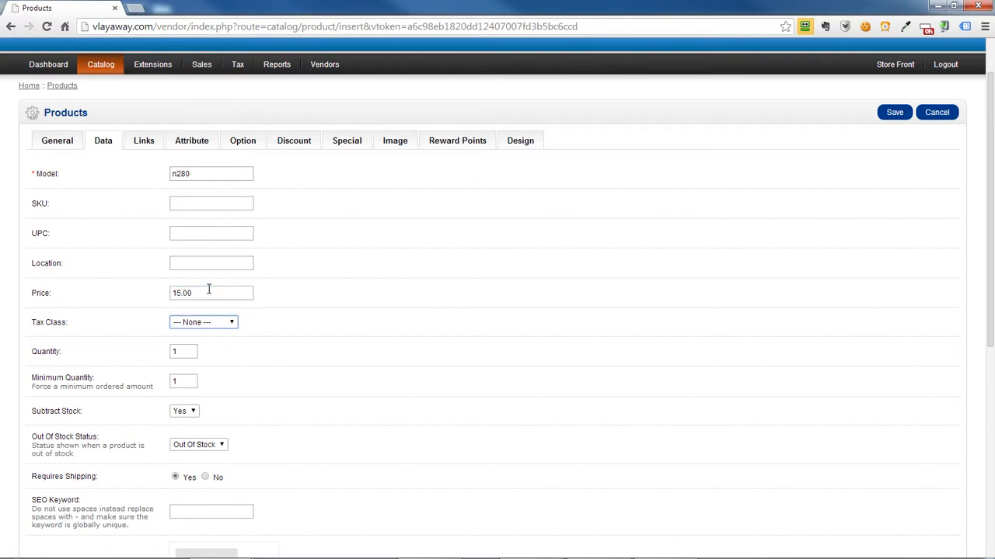
pyautogui.click(200, 324)
pyautogui.click(208, 344)
pyautogui.scroll(-1, 241, 359)
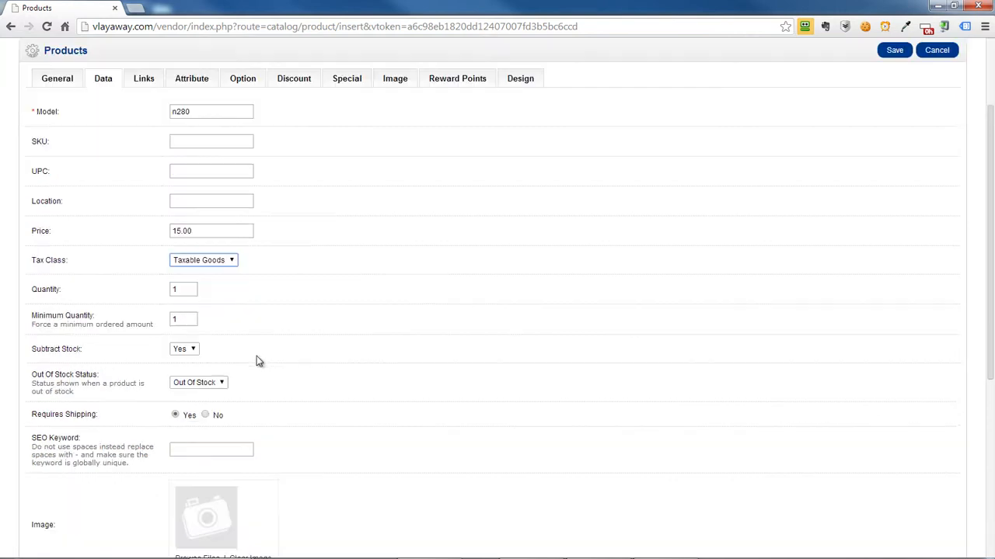
# Step: Set the product's stock quantity to 9999
pyautogui.scroll(-1, 309, 320)
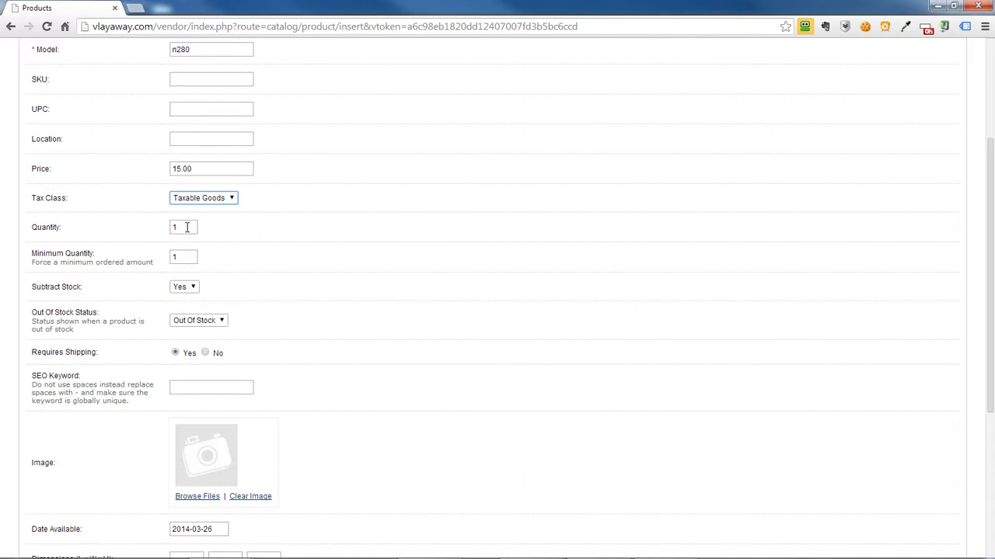
pyautogui.moveTo(187, 227); pyautogui.dragTo(145, 224)
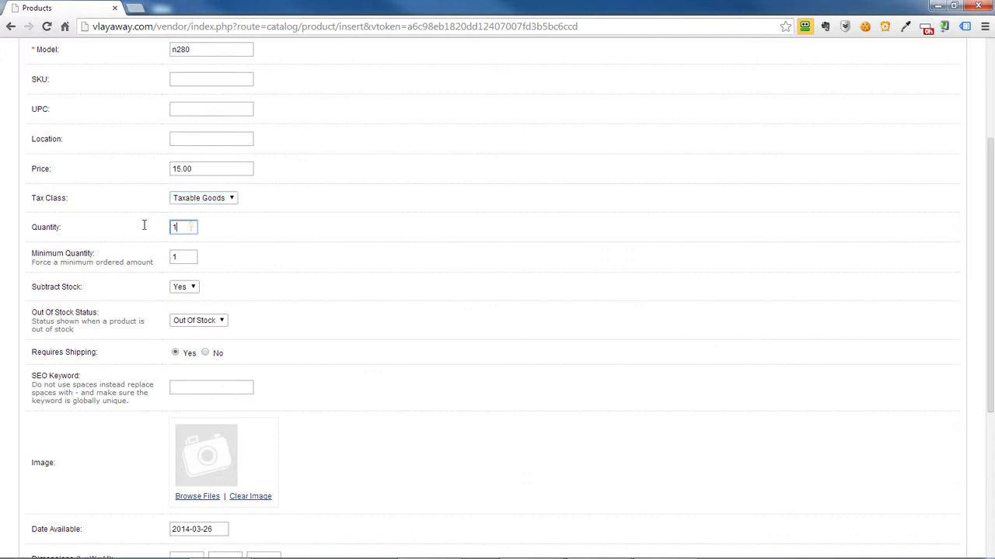
pyautogui.write('9999')
pyautogui.click(358, 249)
# Step: Check the available choices for Subtract Stock and Out Of Stock Status, keeping the current selections
pyautogui.click(193, 292)
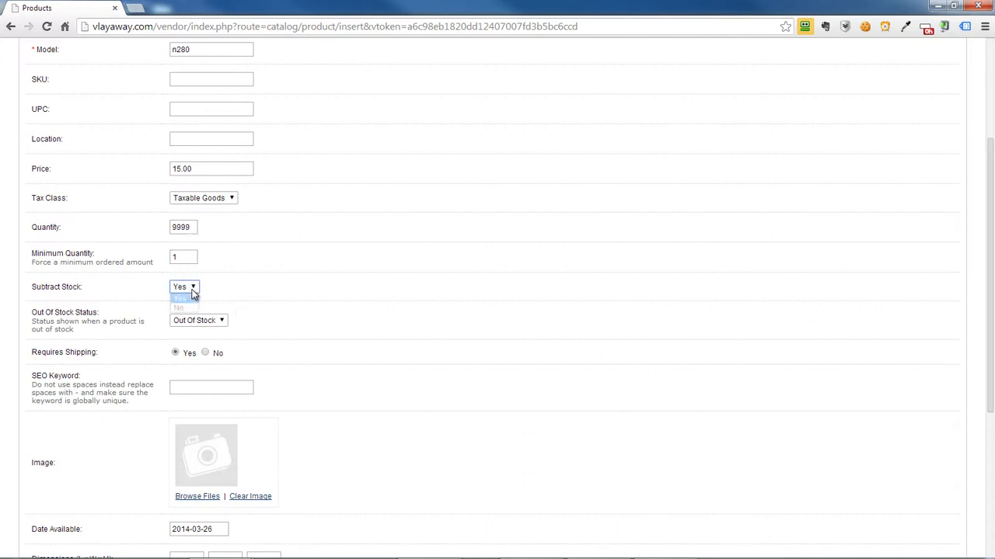
pyautogui.click(266, 282)
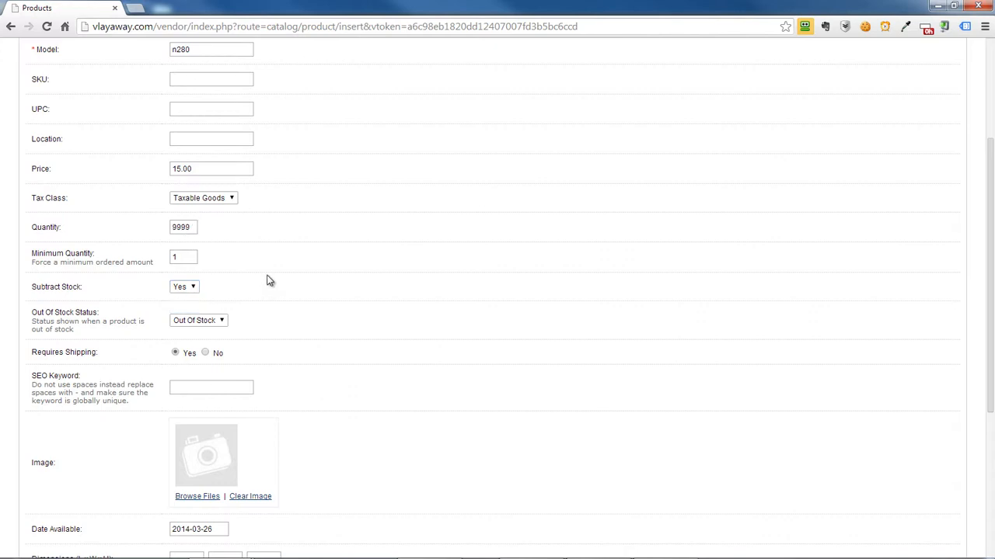
pyautogui.click(221, 323)
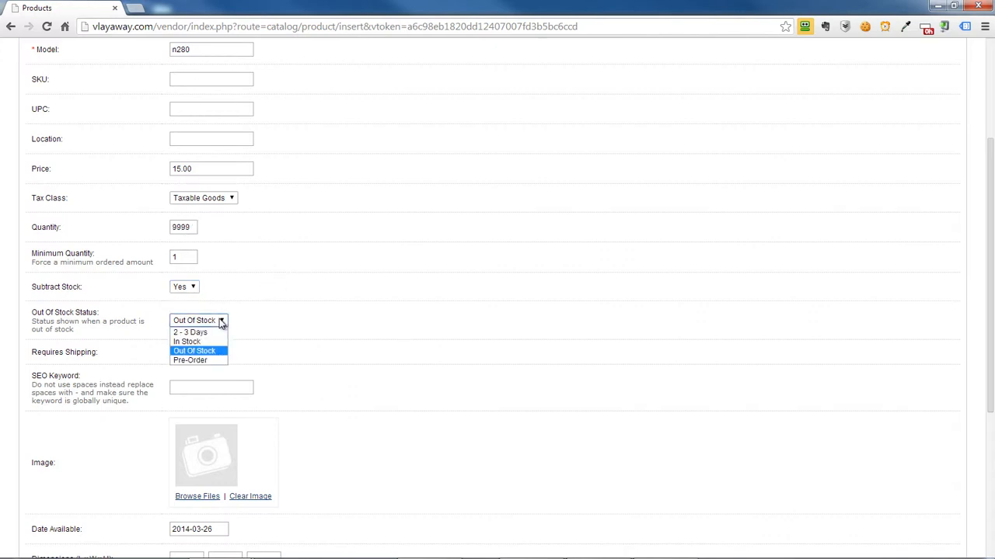
pyautogui.click(296, 300)
# Step: Enter nike-280-shirt as the product's SEO keyword
pyautogui.scroll(-1, 258, 315)
pyautogui.scroll(-1, 258, 314)
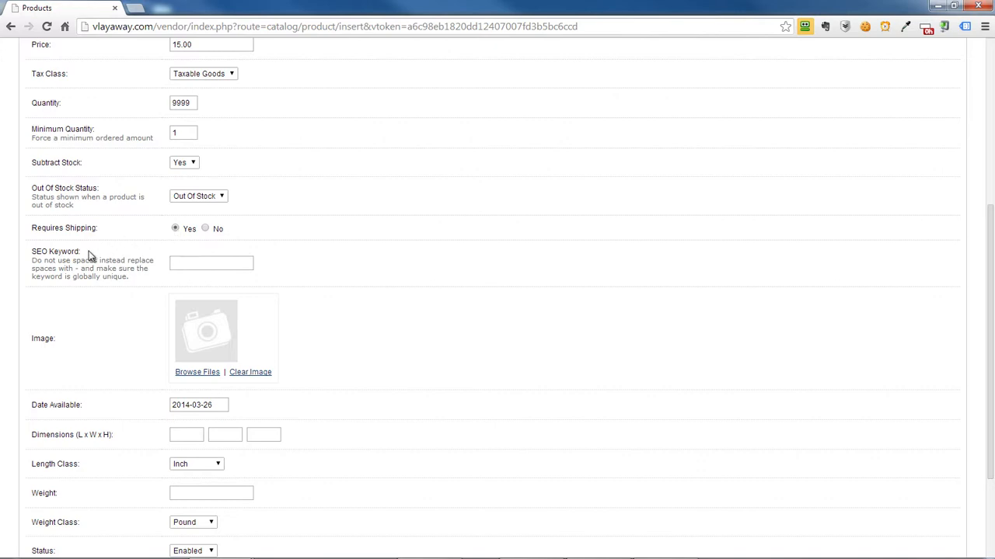
pyautogui.click(195, 263)
pyautogui.scroll(4, 284, 256)
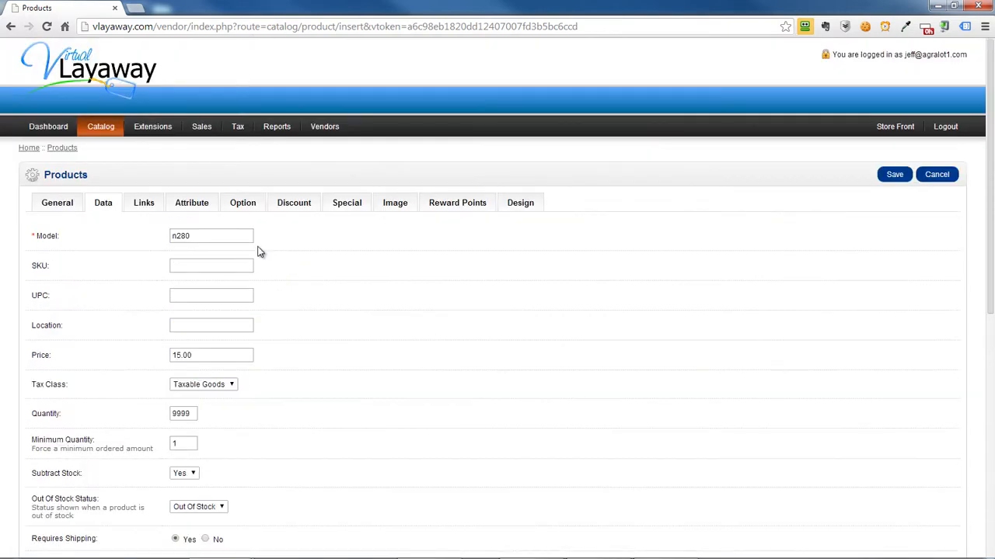
pyautogui.scroll(-4, 260, 251)
pyautogui.click(188, 265)
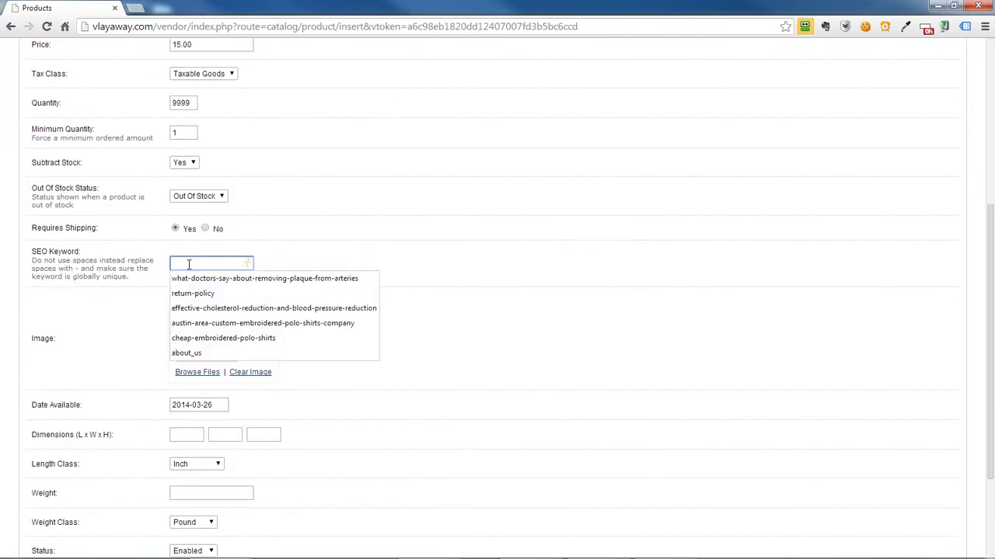
pyautogui.write('nike')
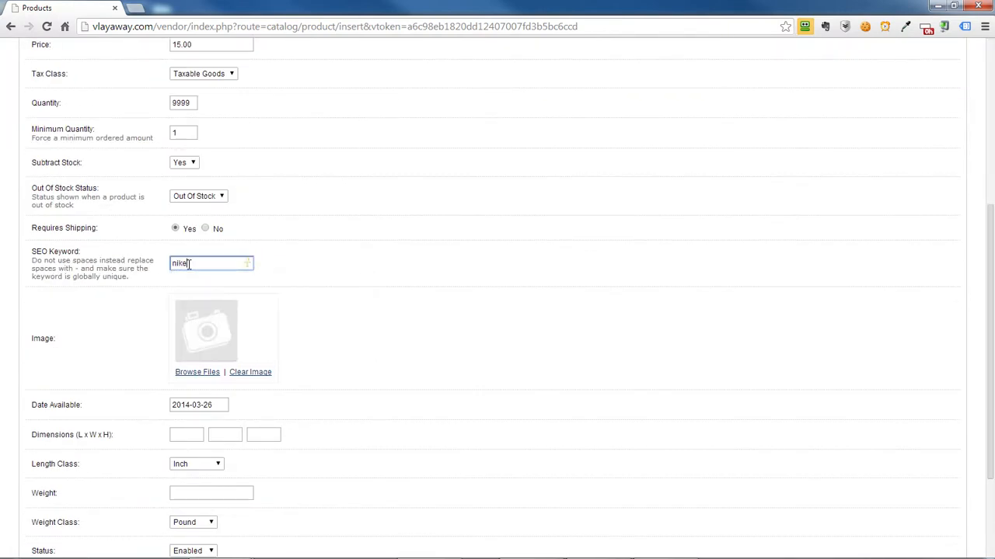
pyautogui.write('-280')
pyautogui.write('-shirt')
# Step: Review the remaining product data fields, including image, date available, dimensions, weight, status and sort order
pyautogui.scroll(-1, 218, 279)
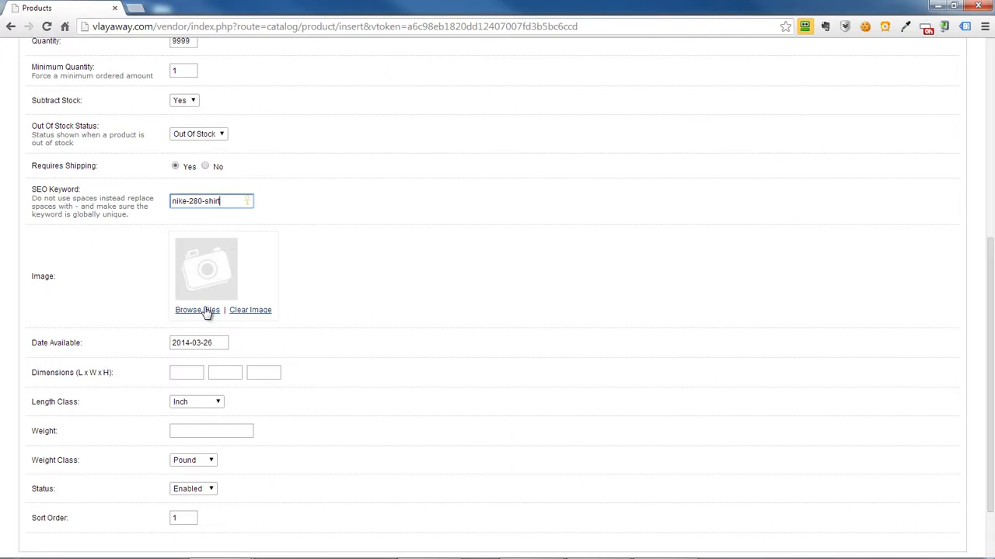
pyautogui.scroll(-1, 206, 312)
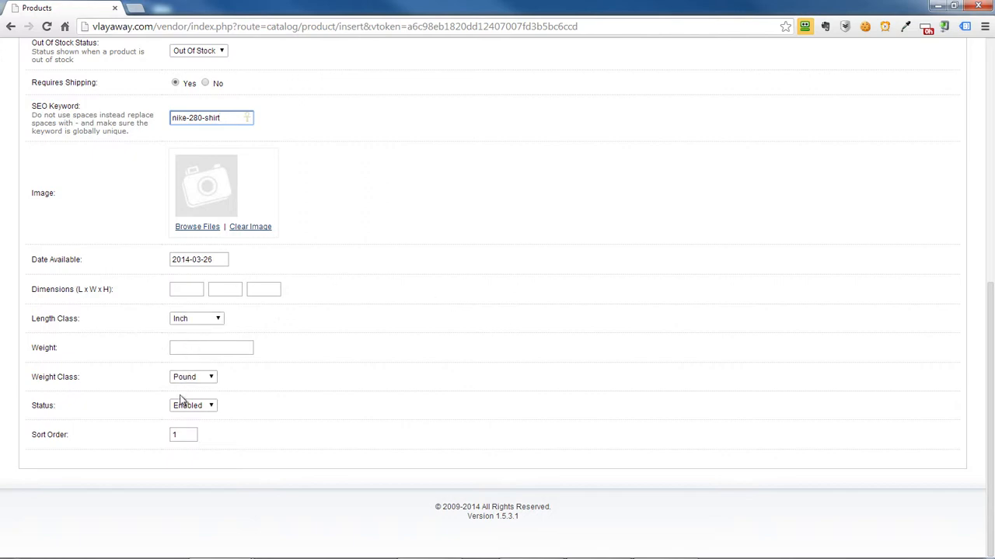
pyautogui.scroll(1, 311, 369)
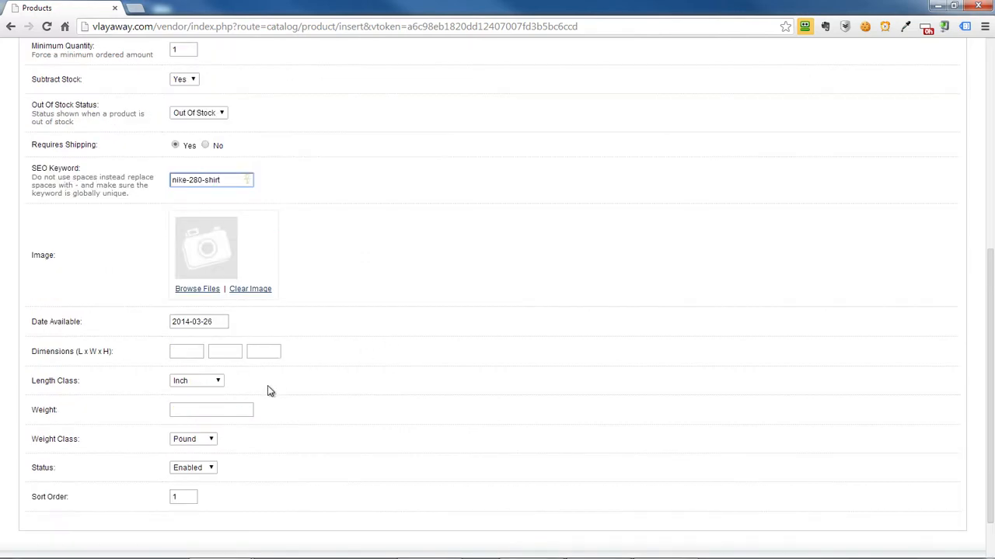
pyautogui.scroll(-1, 256, 381)
pyautogui.scroll(2, 204, 296)
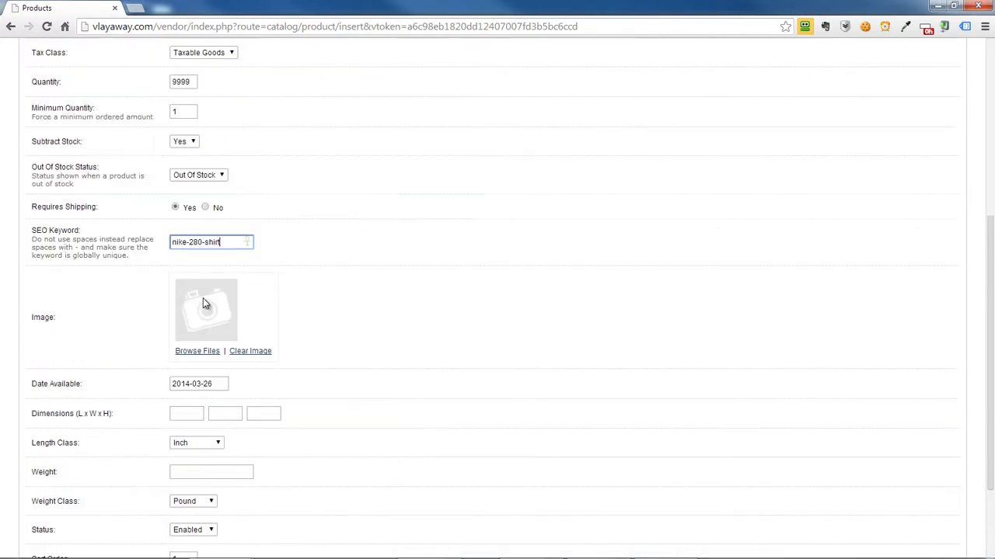
pyautogui.scroll(-1, 204, 298)
pyautogui.scroll(5, 203, 298)
pyautogui.scroll(-8, 204, 298)
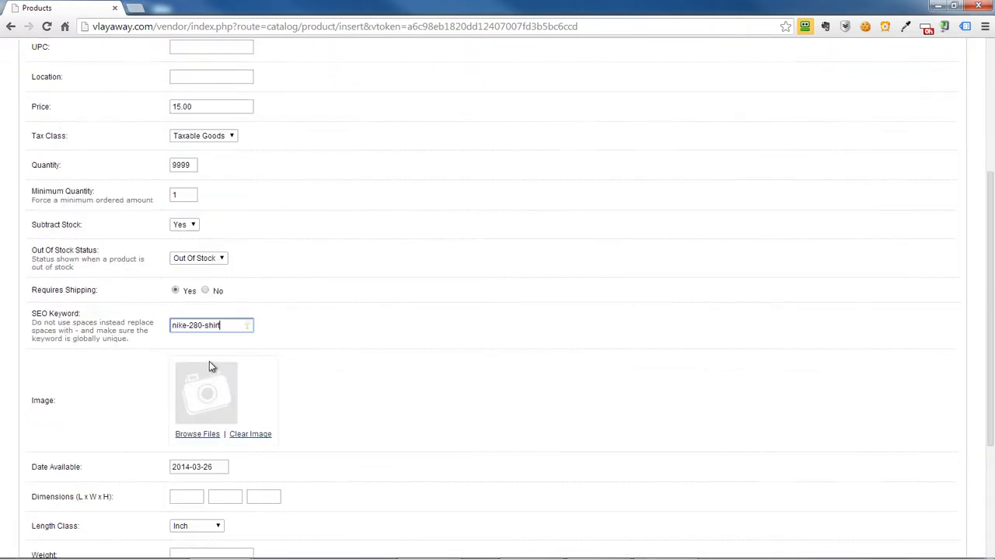
pyautogui.scroll(8, 282, 237)
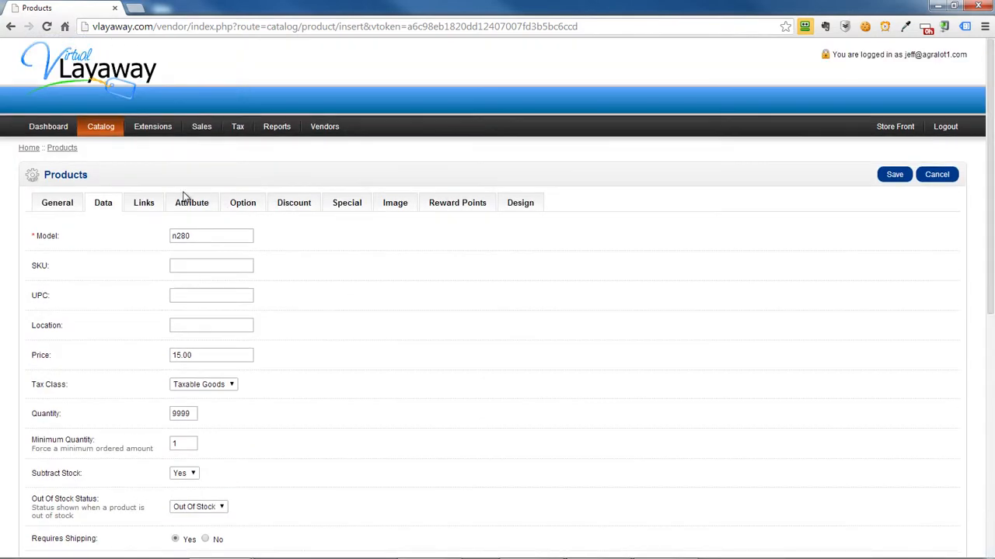
# Step: Review the product's link, attribute and option settings, including manufacturer, categories, stores, downloads and related products
pyautogui.click(138, 204)
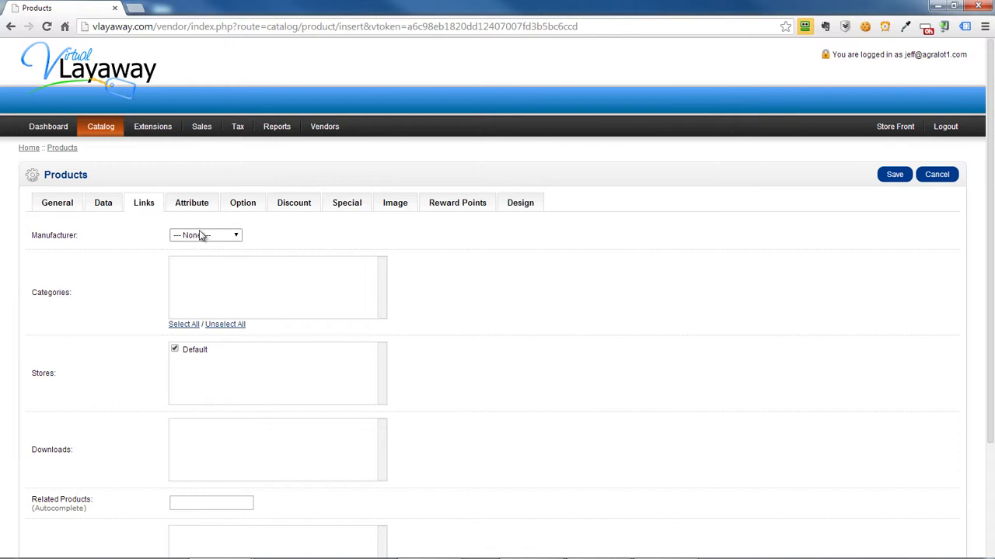
pyautogui.scroll(-2, 204, 265)
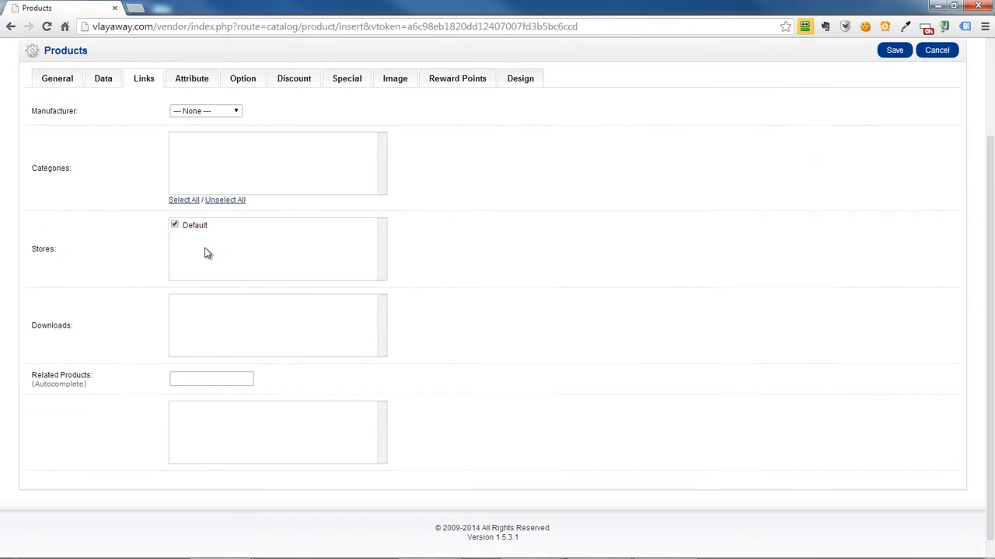
pyautogui.scroll(2, 207, 256)
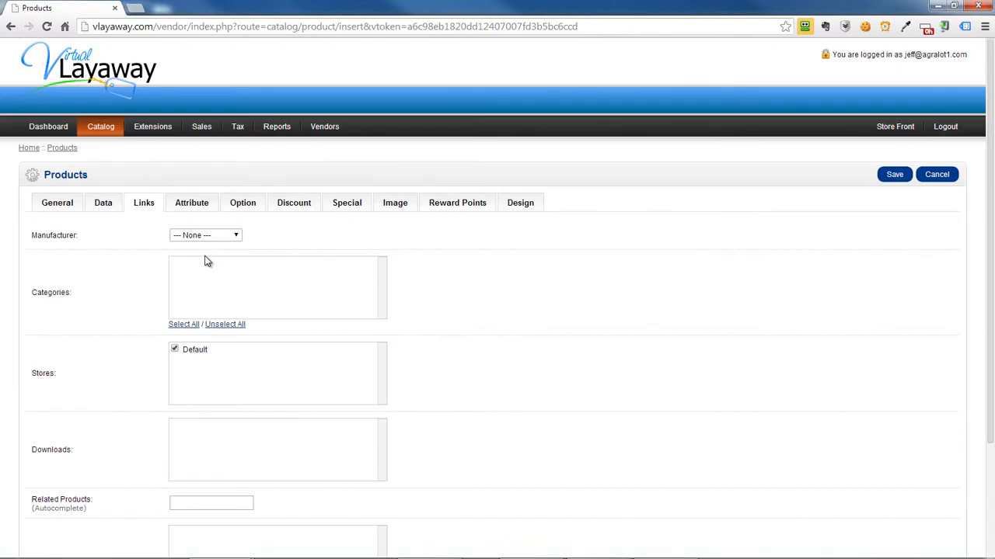
pyautogui.click(193, 207)
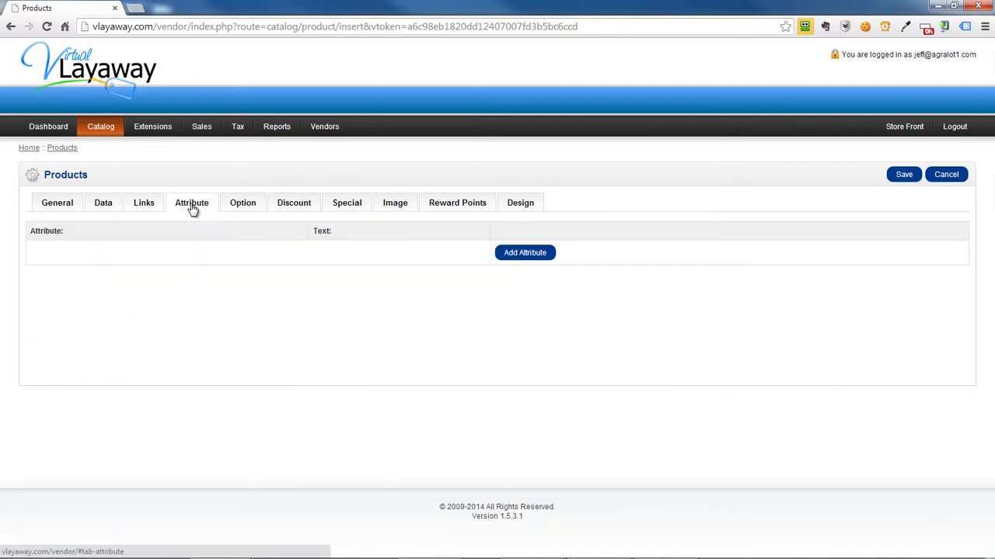
pyautogui.click(241, 209)
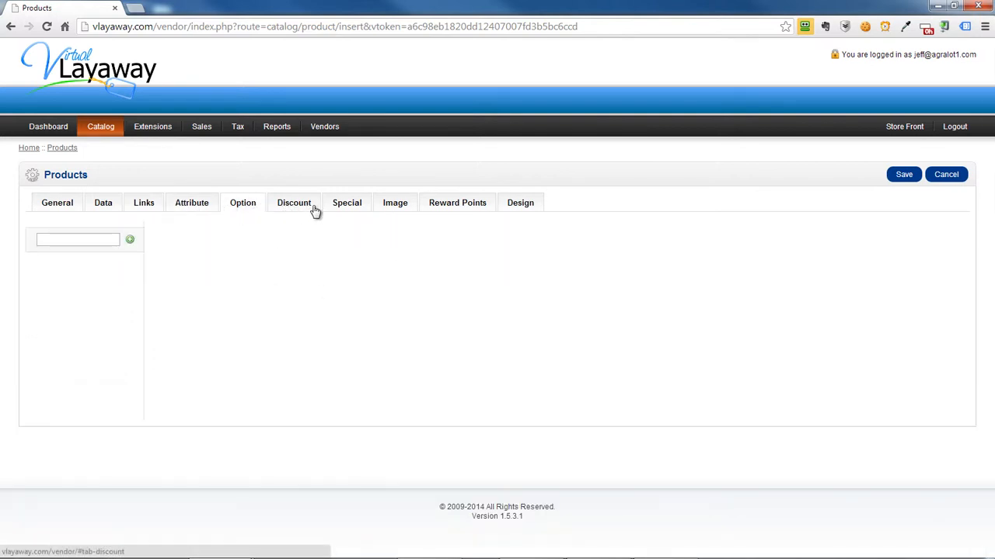
# Step: Add a special offer to the product for the Default customer group with a price of 12
pyautogui.click(343, 206)
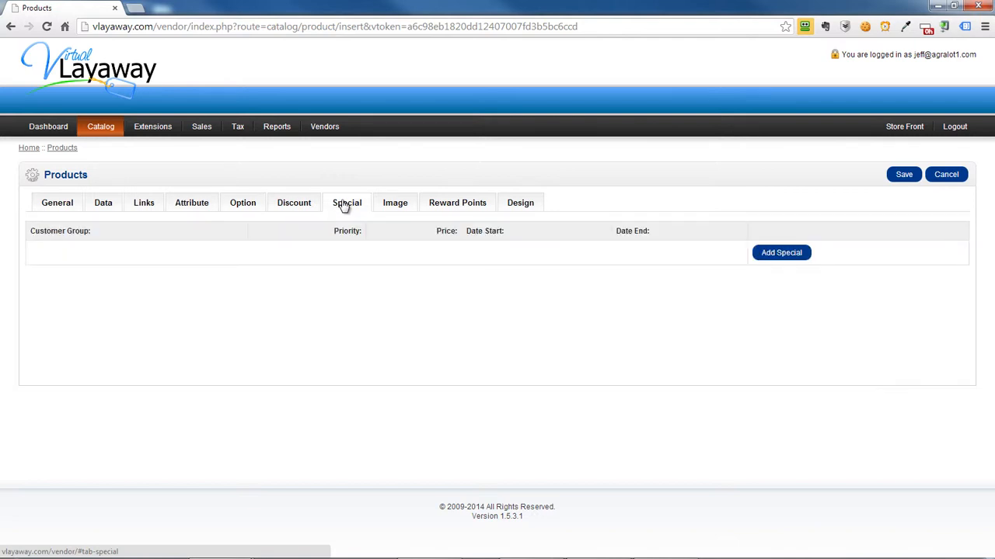
pyautogui.click(781, 253)
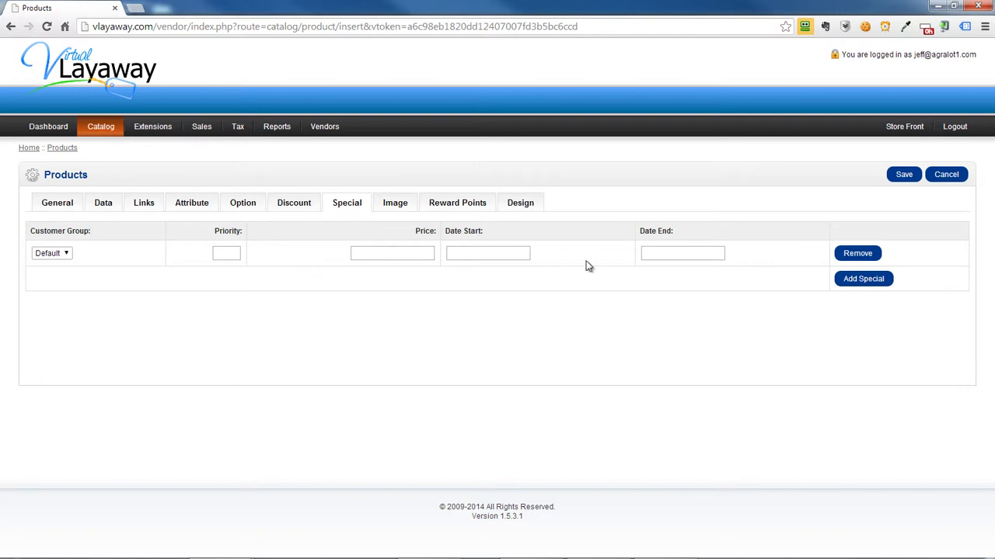
pyautogui.click(417, 255)
pyautogui.write('12')
pyautogui.click(410, 300)
# Step: Open the product's additional image settings
pyautogui.click(395, 204)
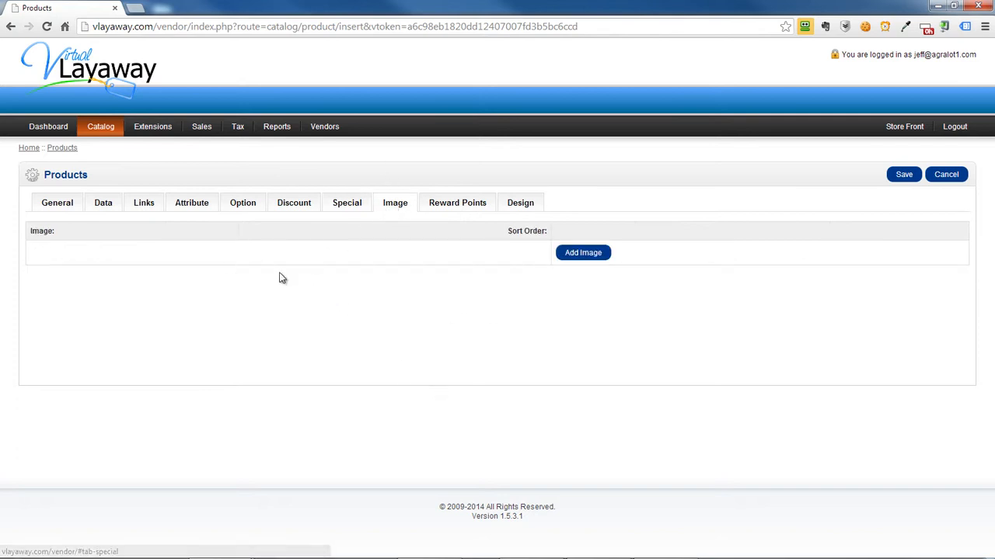